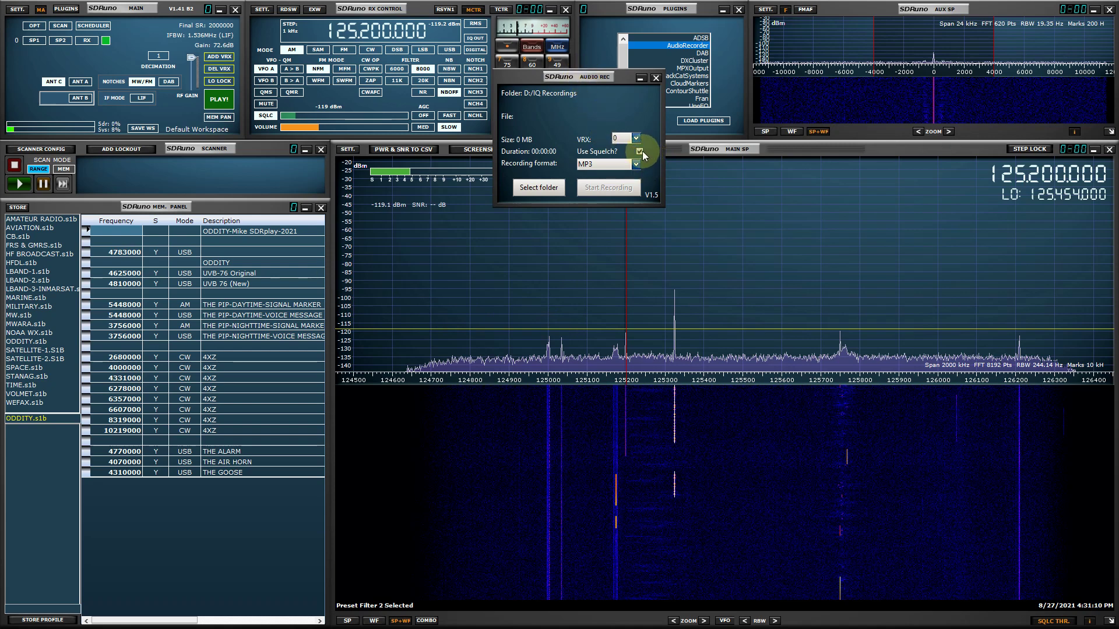
Step: Point the Audio Recorder's save folder to D:\IQ Recordings and move its window right
click(546, 185)
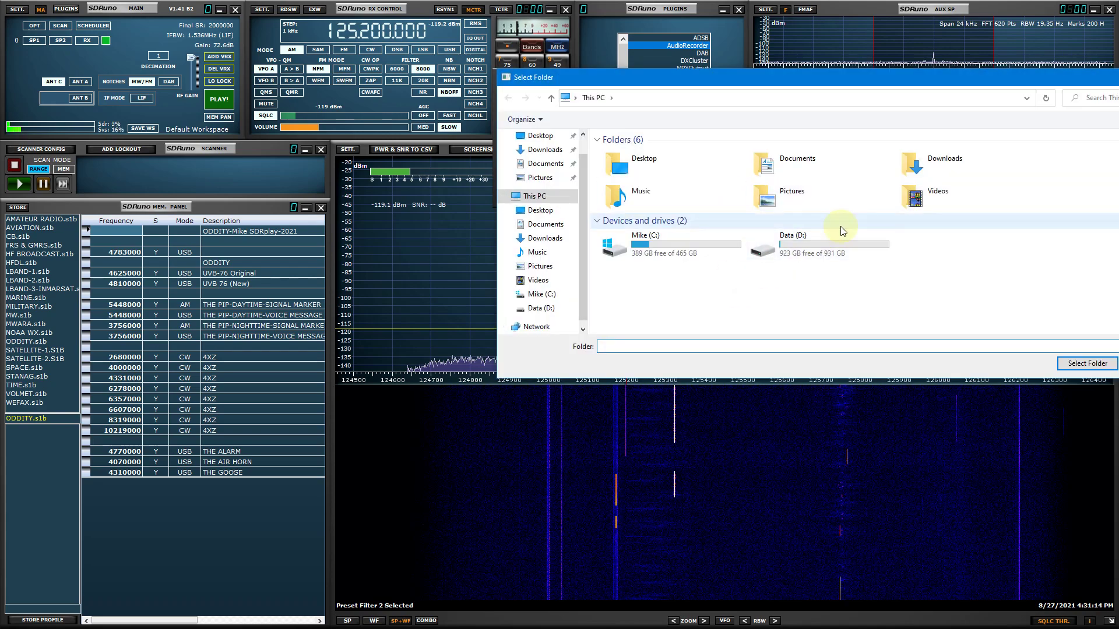
double_click(824, 250)
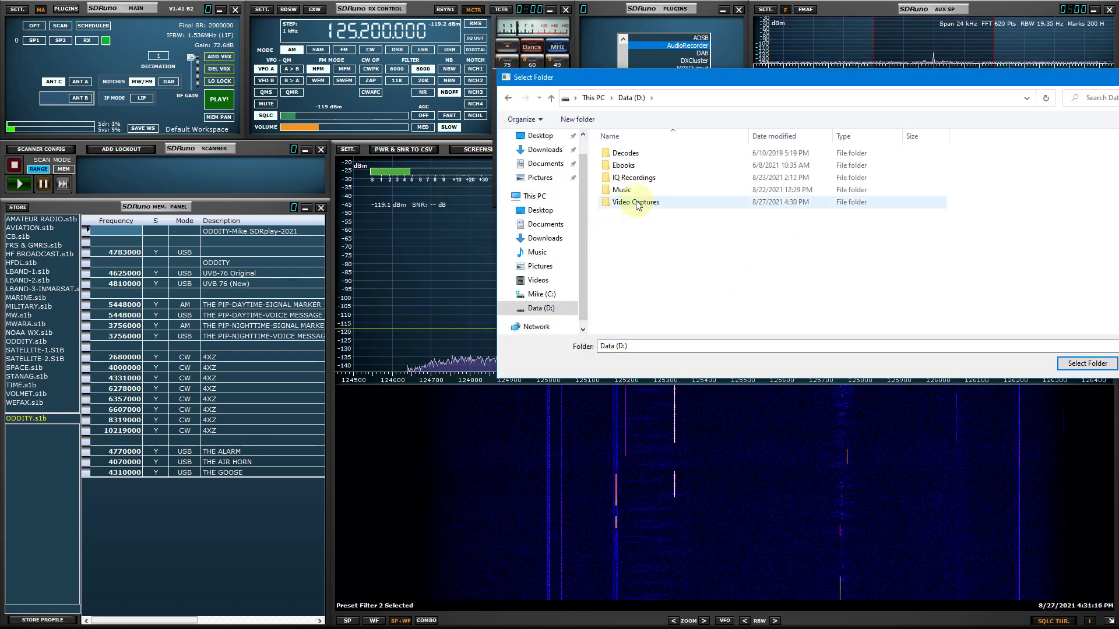
double_click(634, 178)
click(1085, 364)
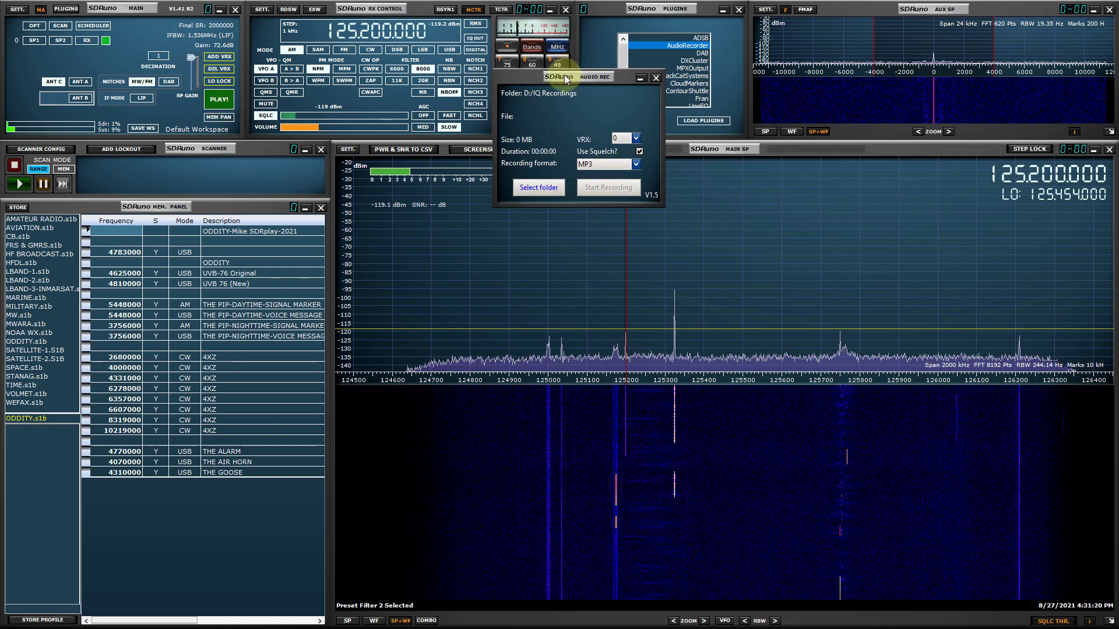
drag(564, 74, 754, 68)
Step: Press PLAY! to start the receiver, then start an MP3 recording in the Audio Rec window
click(215, 102)
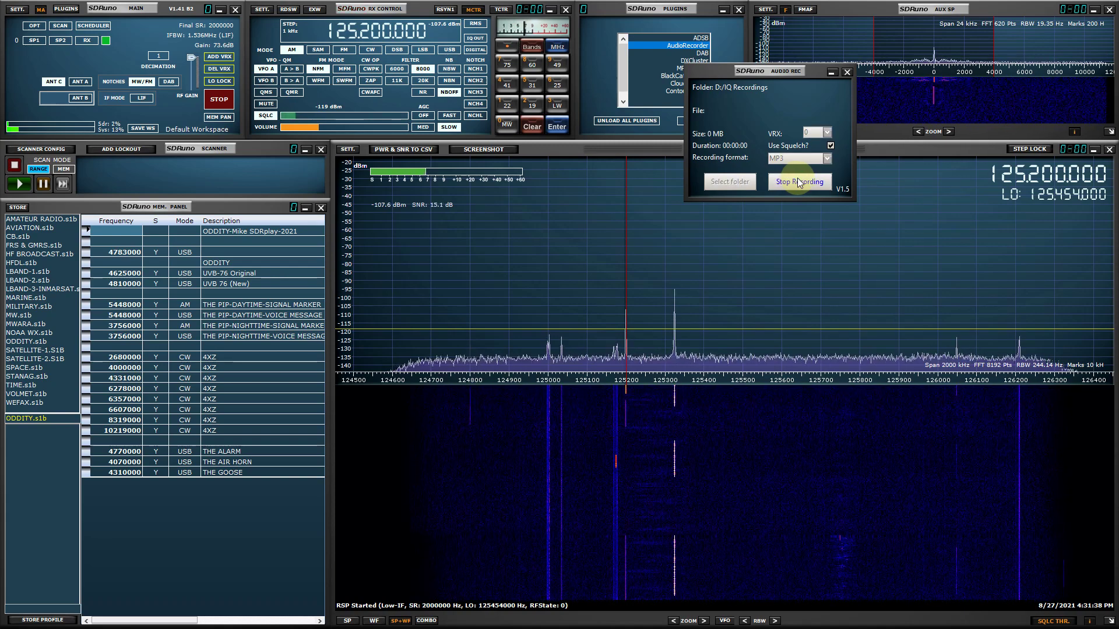
click(796, 181)
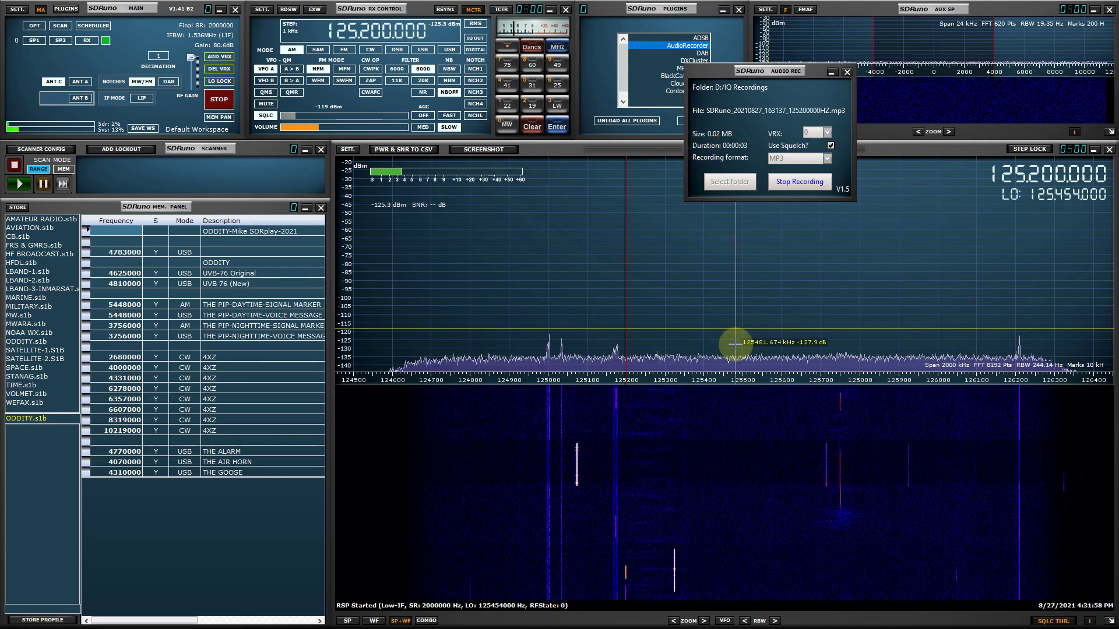
Step: Retune to 125.075 MHz, then stop the audio recording and the receiver
click(577, 285)
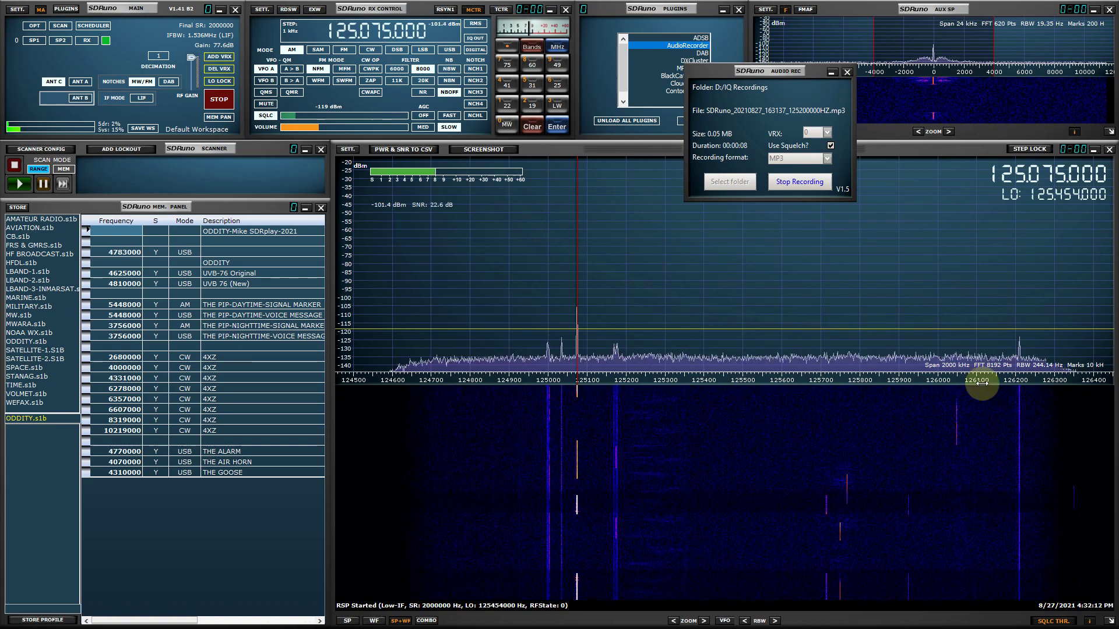
drag(765, 68, 445, 242)
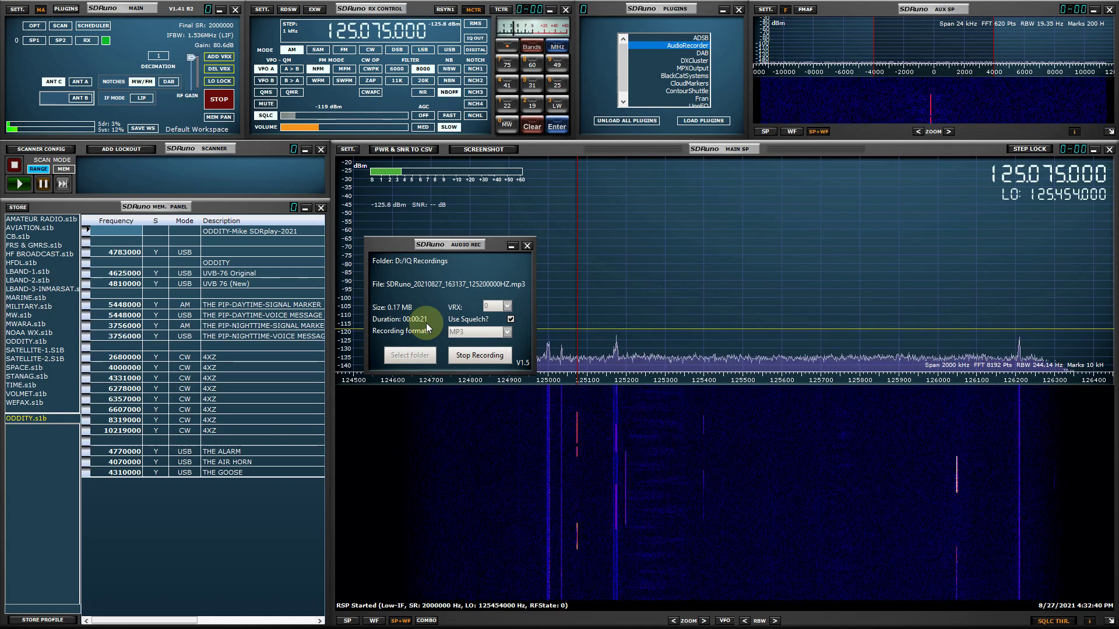
click(489, 359)
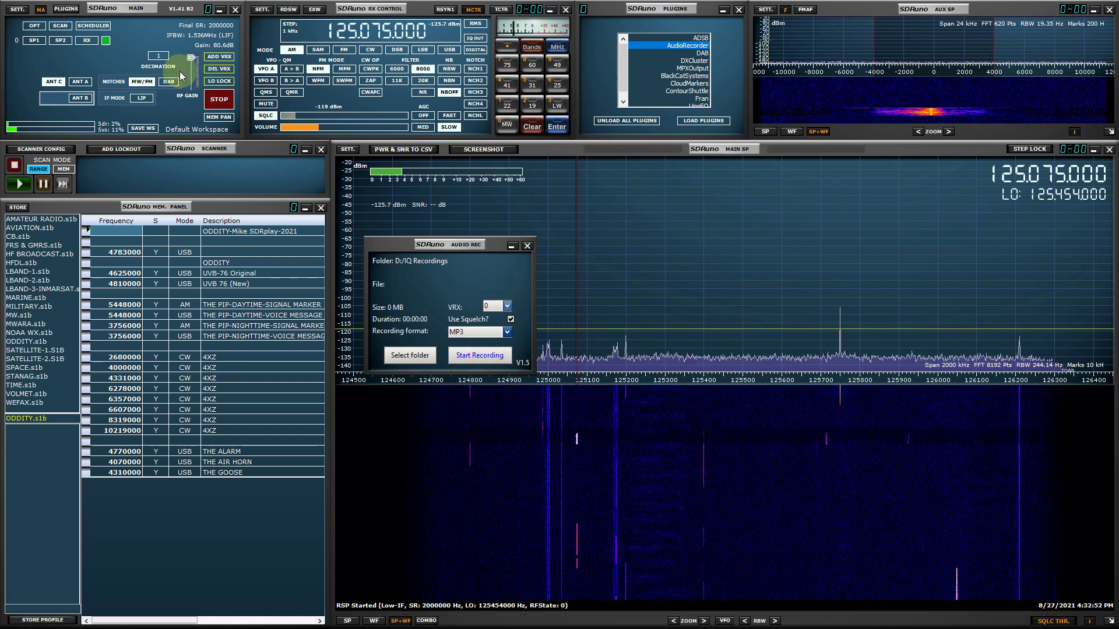
click(205, 100)
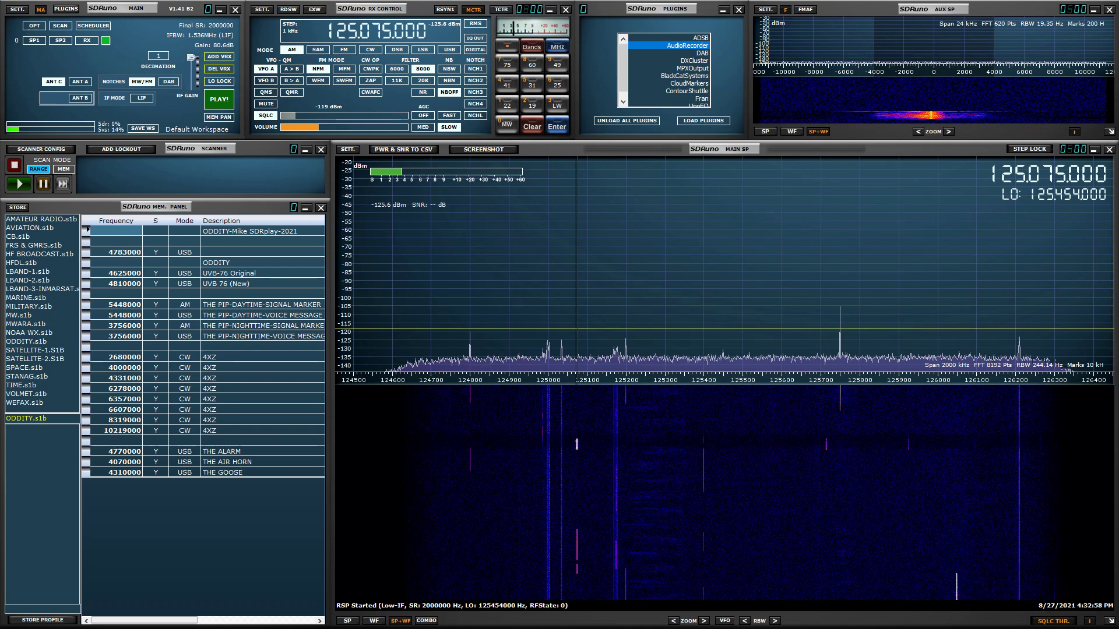
Step: Play the newest MP3 from the IQ Recordings folder
key(alt+Tab)
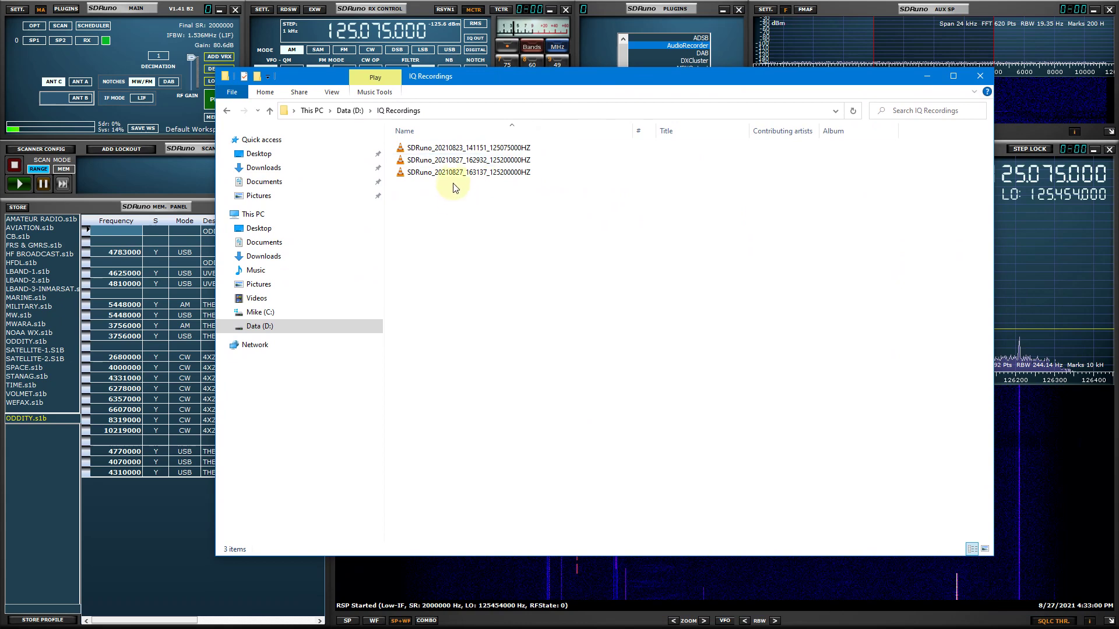
click(455, 179)
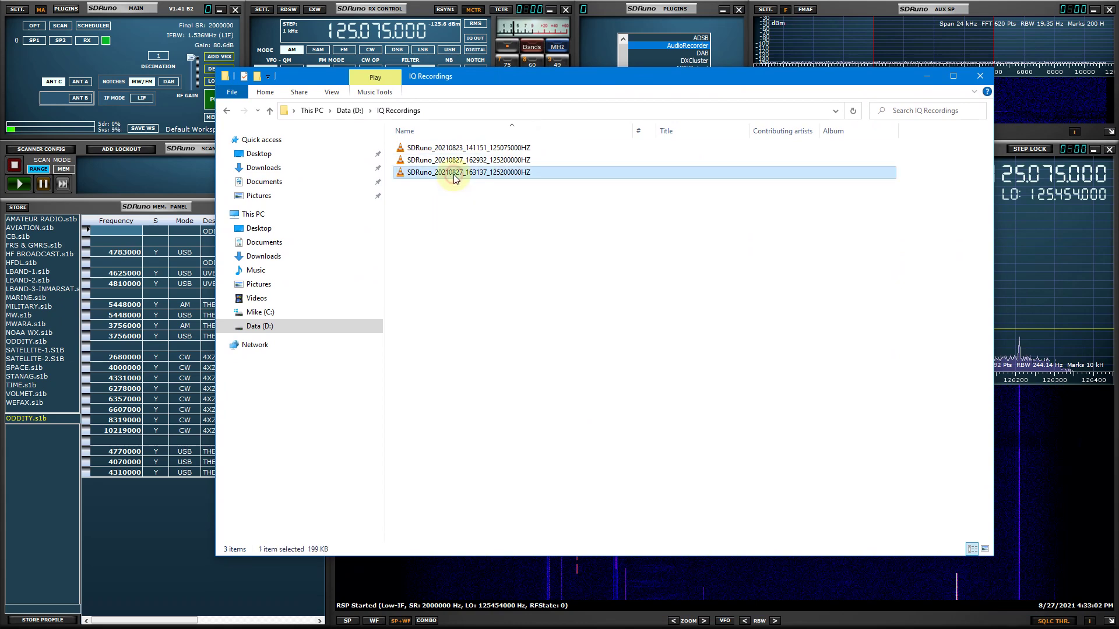
double_click(456, 173)
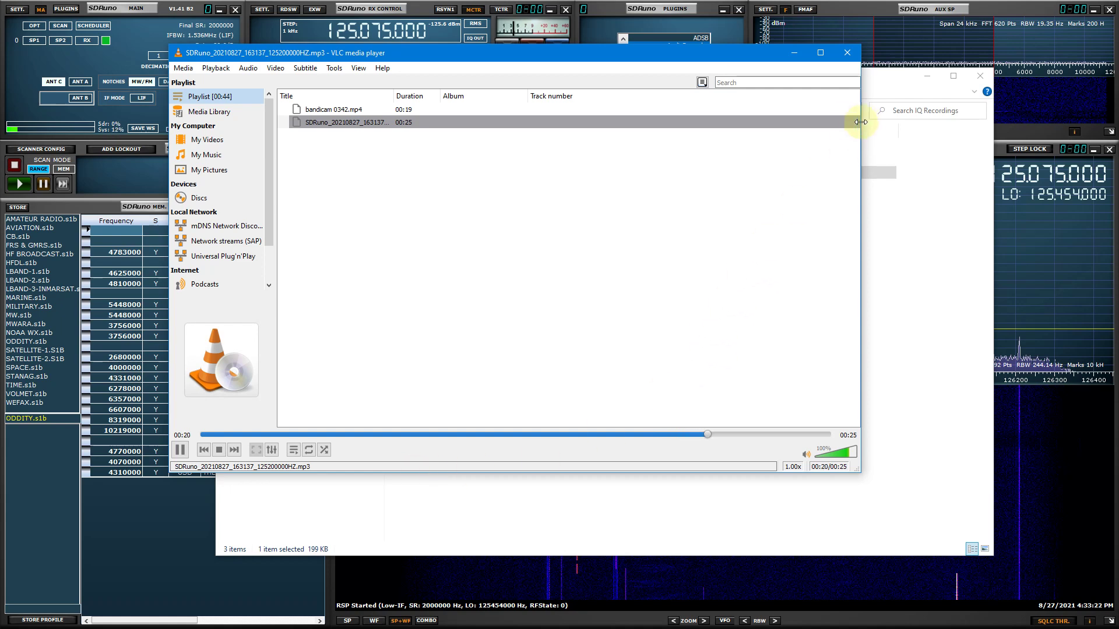
Step: After playback, close File Explorer and then VLC media player
click(980, 76)
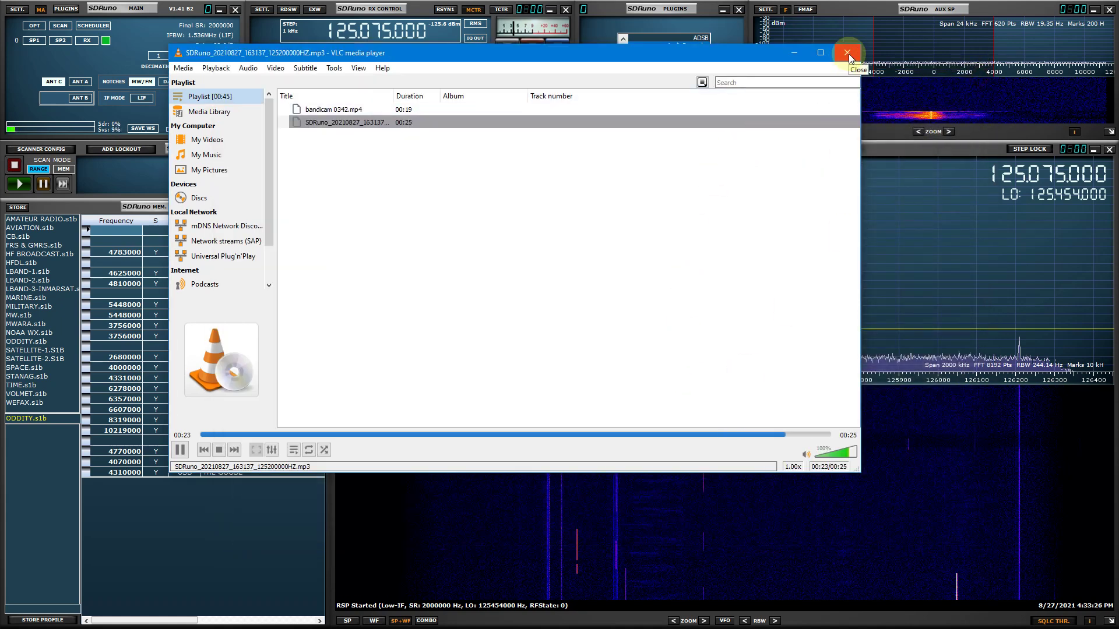
click(848, 53)
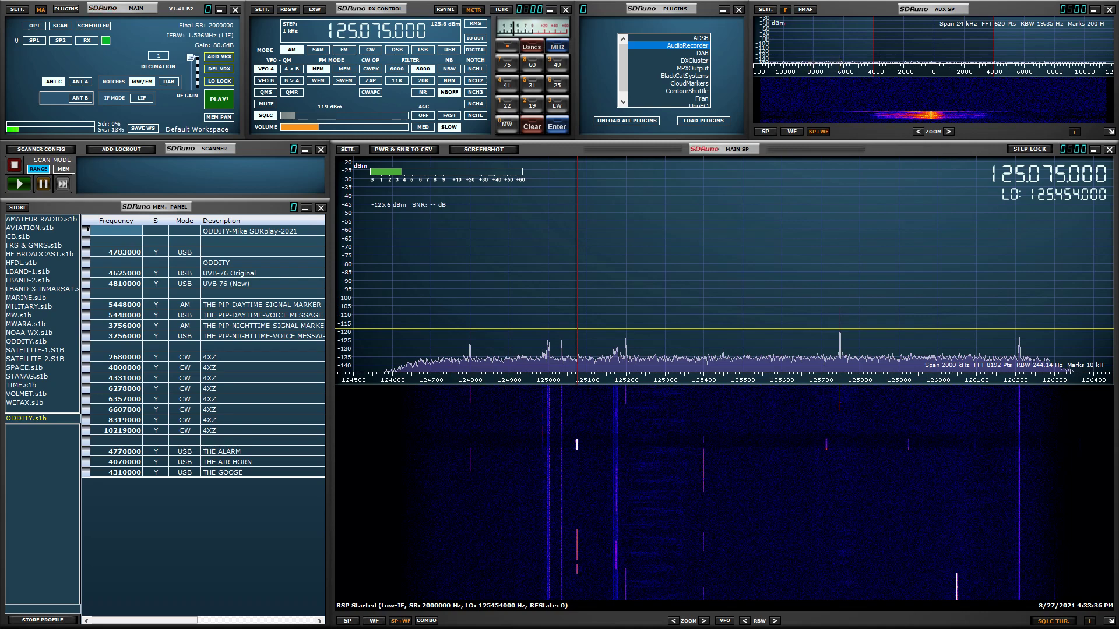
Step: Reopen Audio Rec, set the scanner range to AIRBAND (NA), and start the receiver
click(703, 120)
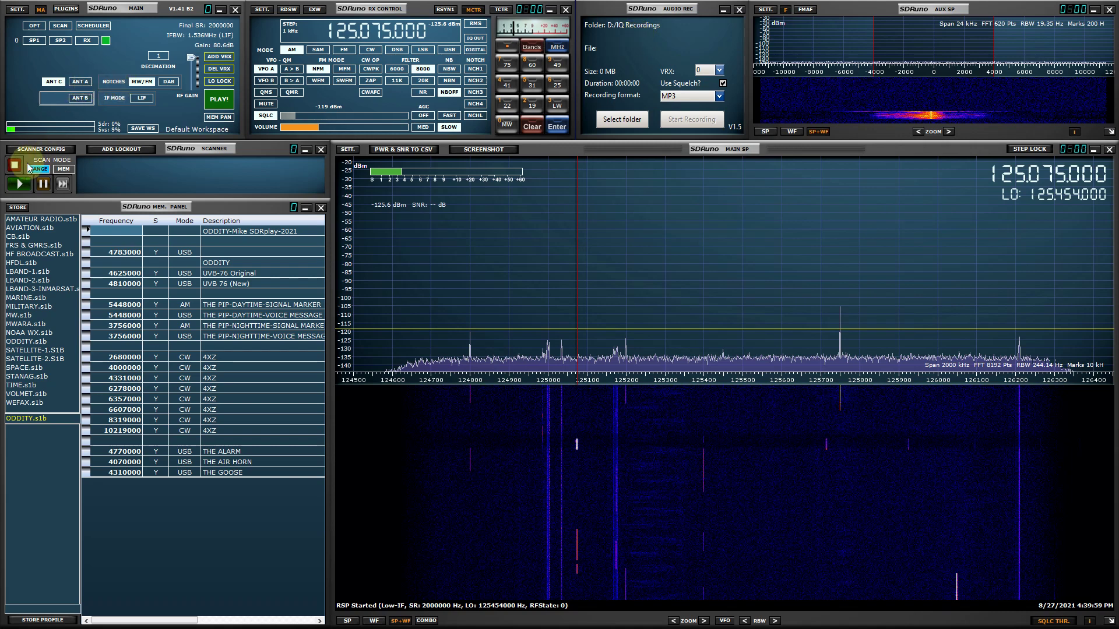
click(40, 149)
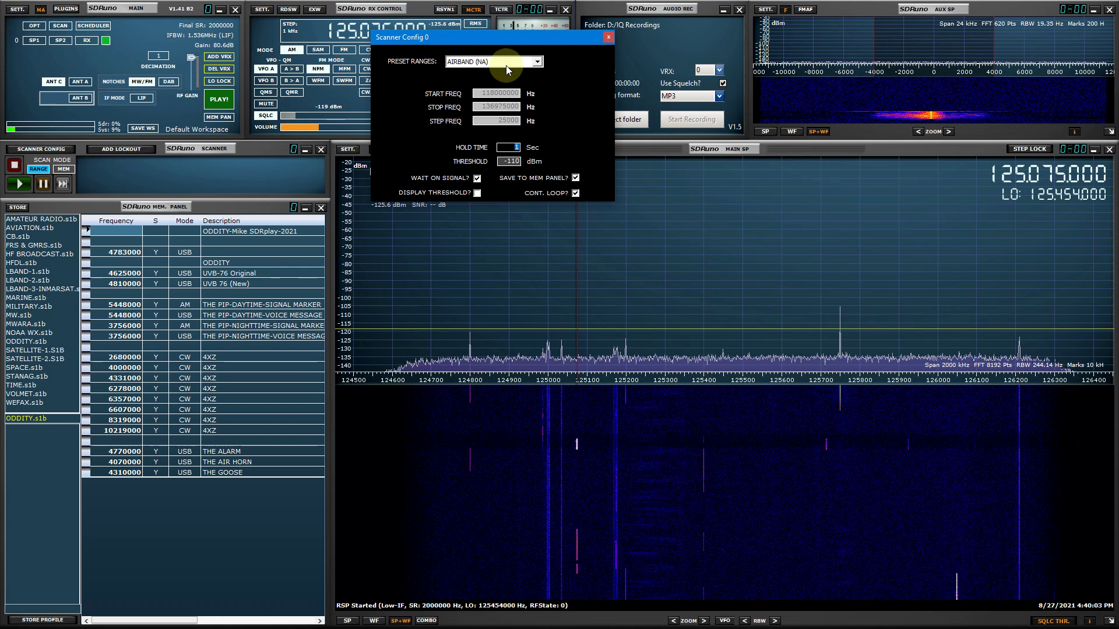
click(506, 65)
click(490, 73)
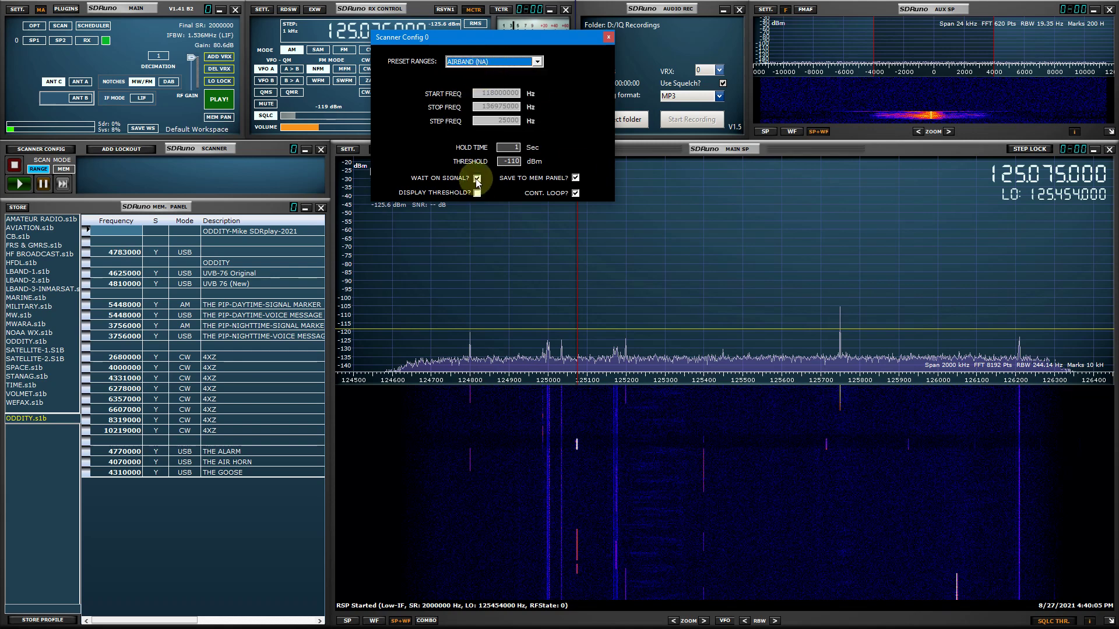
click(609, 37)
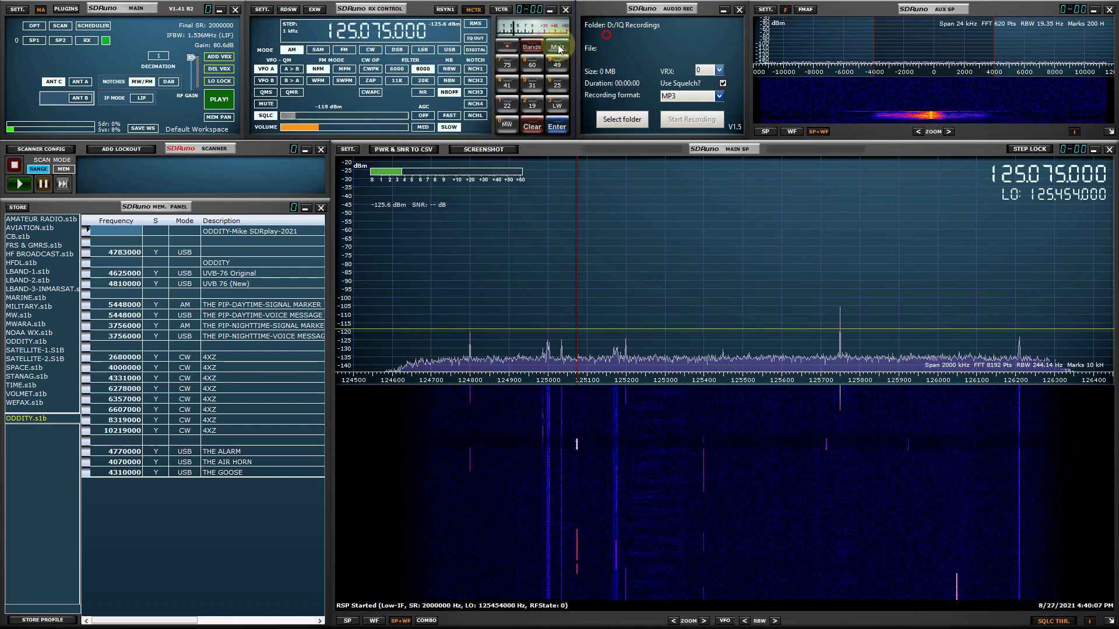
click(228, 104)
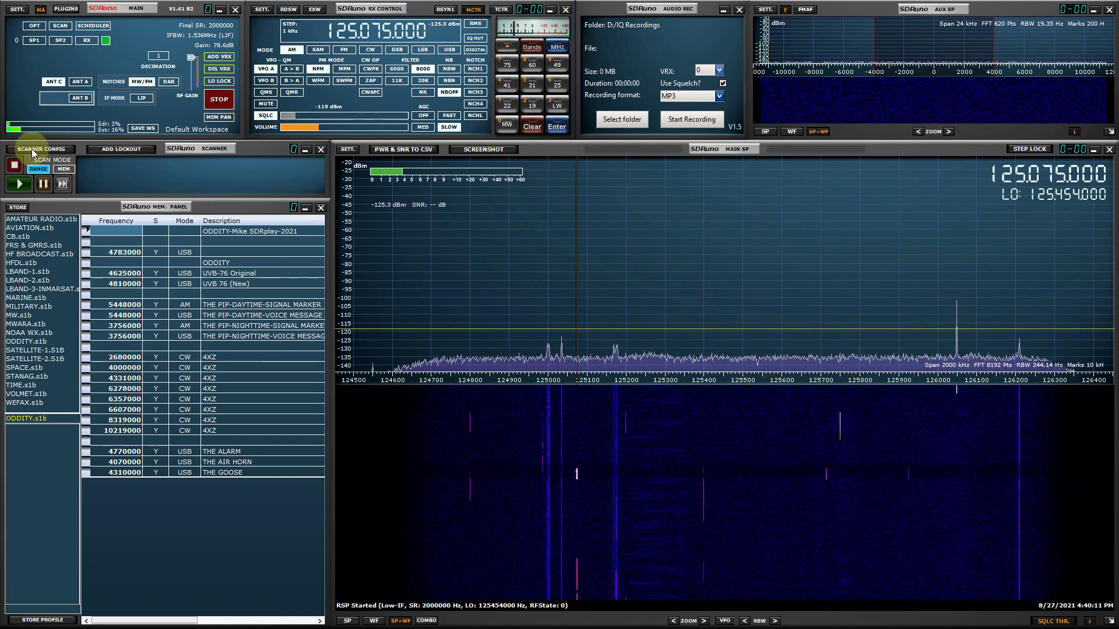
click(23, 186)
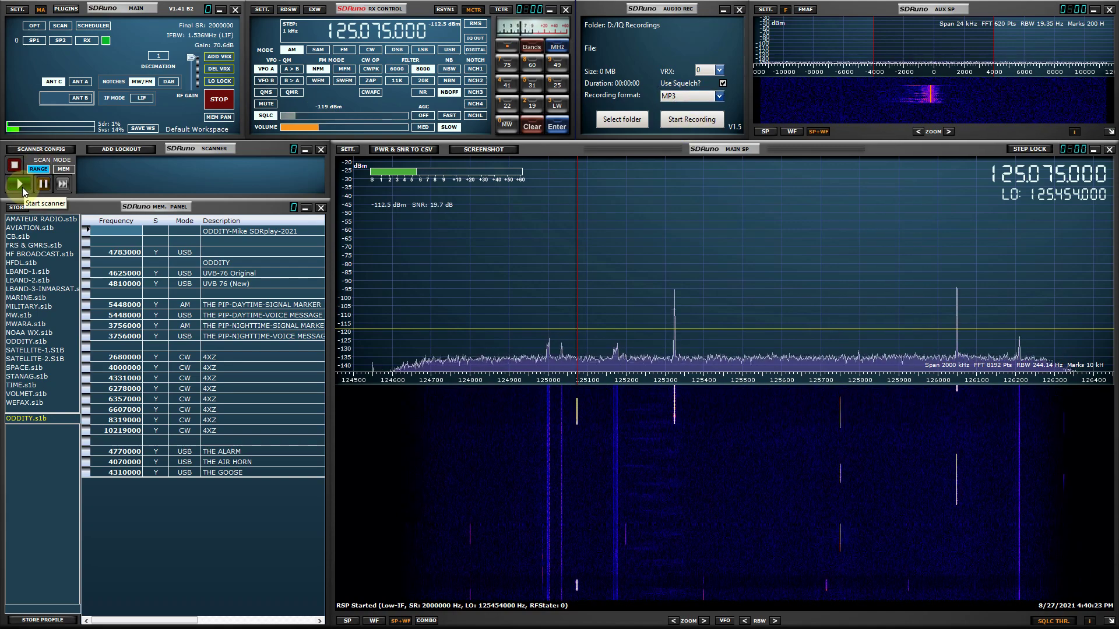
Step: Enable Display Threshold in Scanner Config, then start recording and the airband scan
click(41, 149)
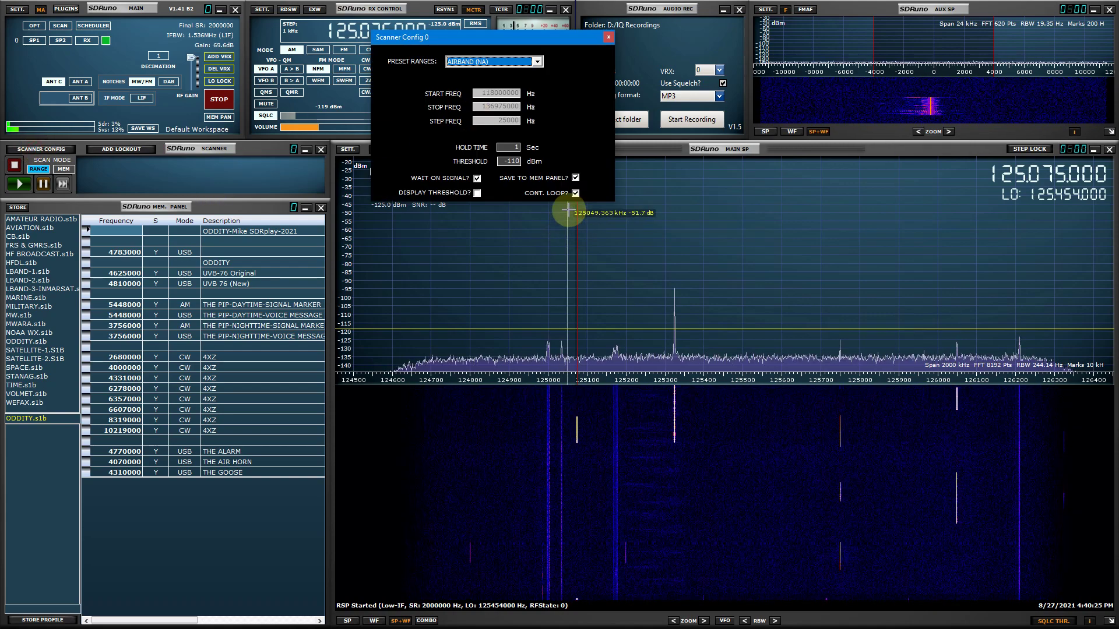
click(477, 193)
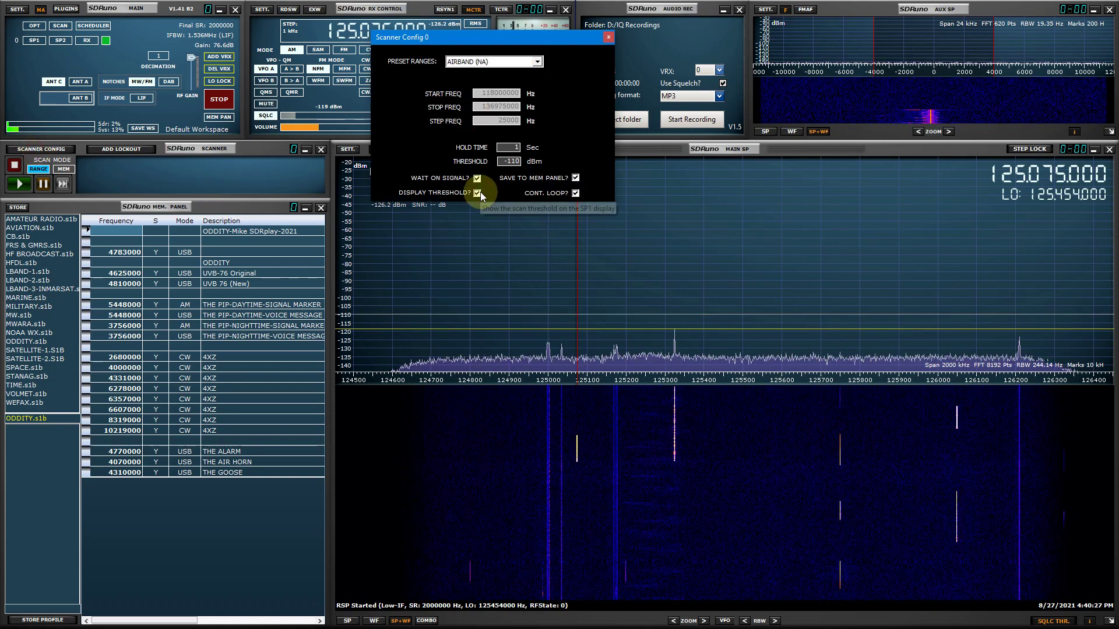
click(609, 39)
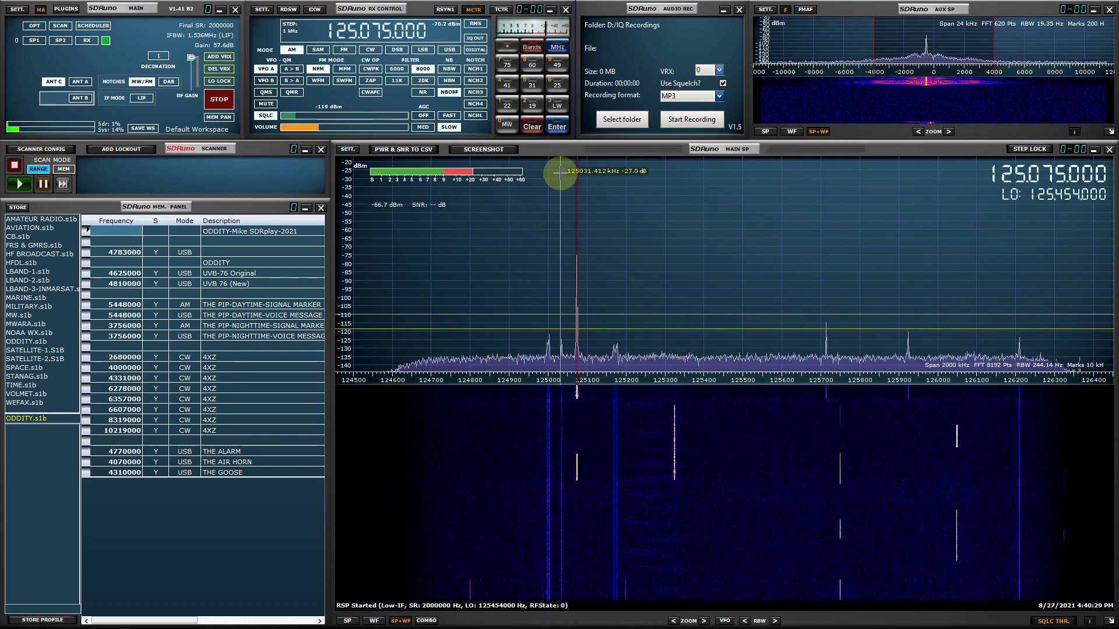
click(688, 121)
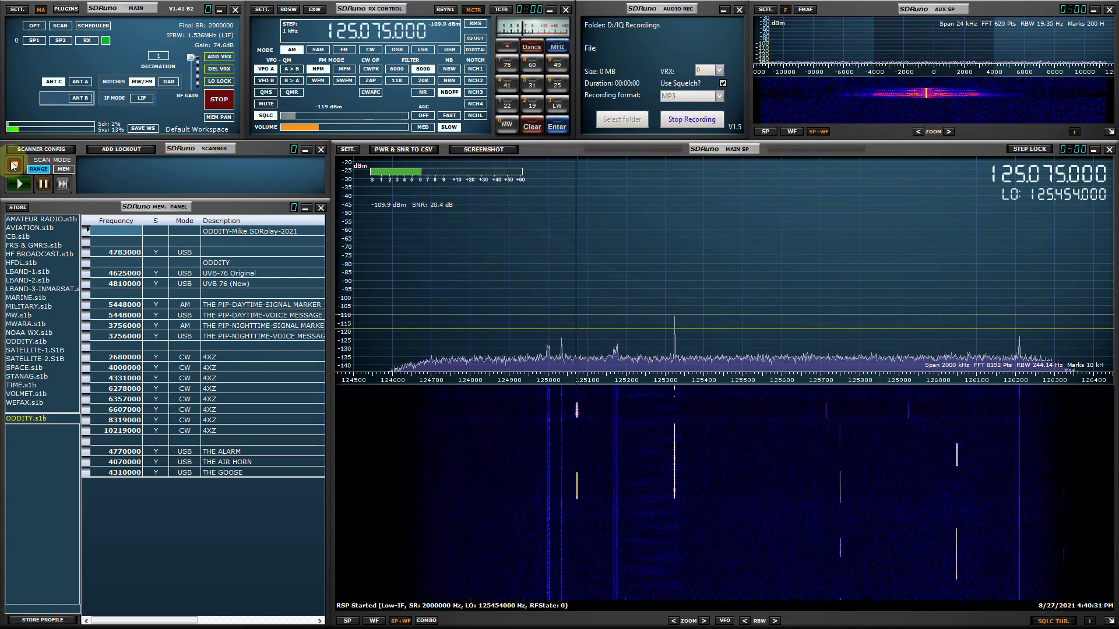
click(20, 184)
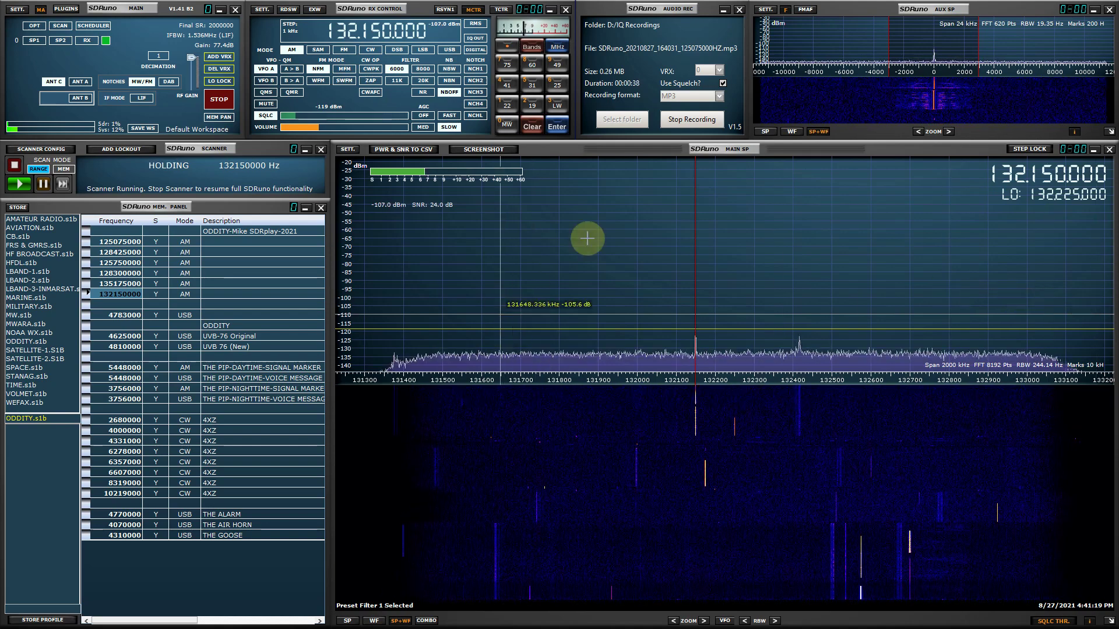
Step: Stop the audio recording once the airband scan has logged active frequencies
click(664, 119)
Step: Stop the receiver and shift the VLC window playing the scan recording aside
click(226, 100)
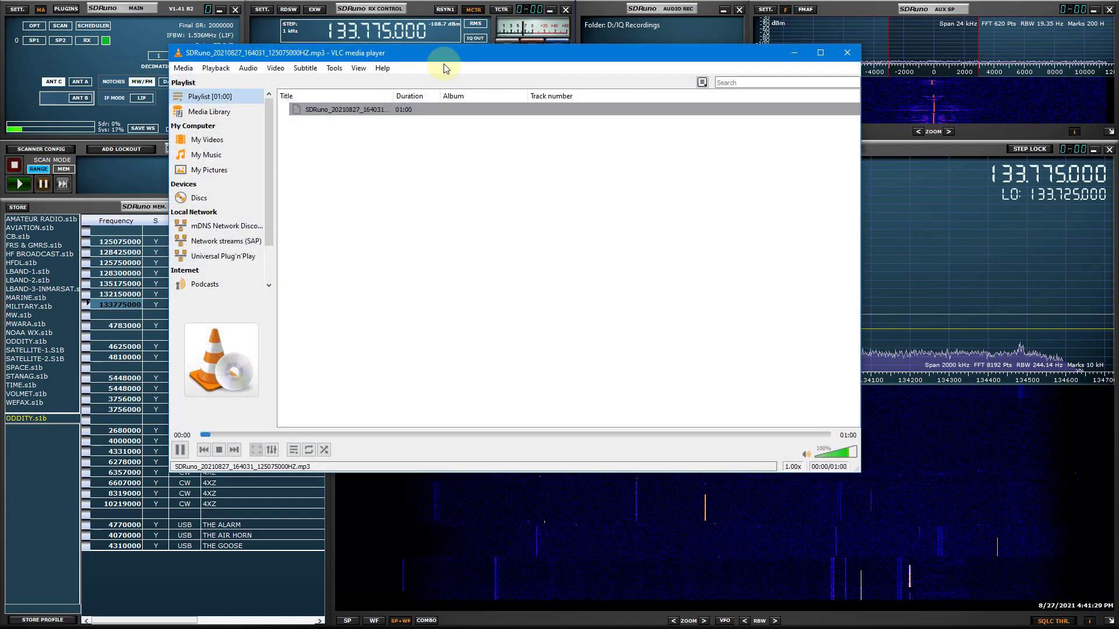
drag(429, 63, 495, 87)
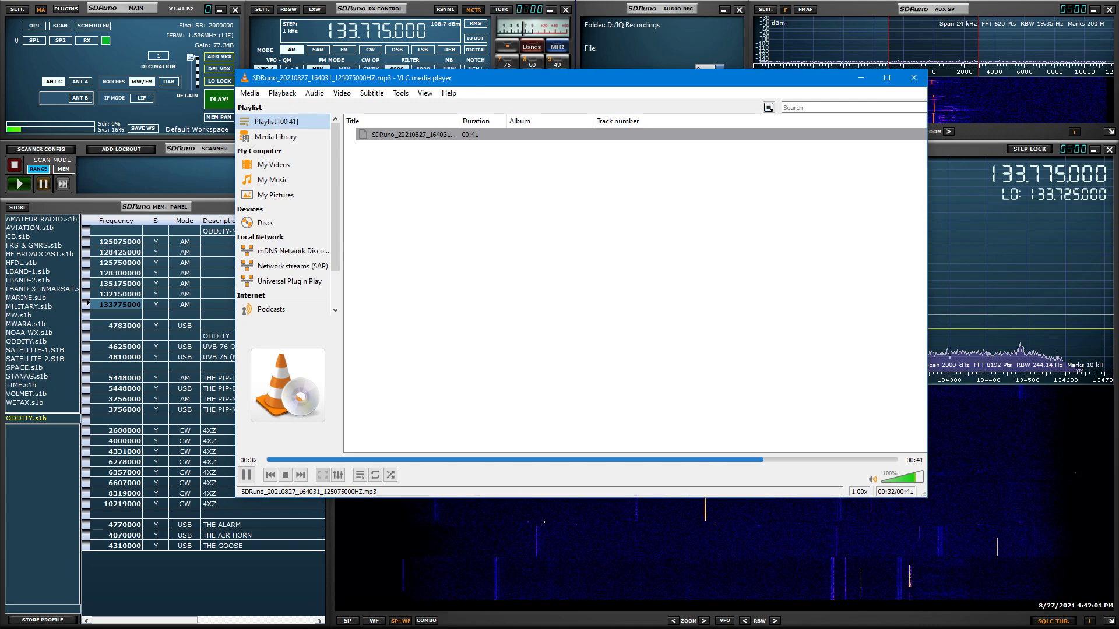
Step: Close the VLC media player window
click(915, 78)
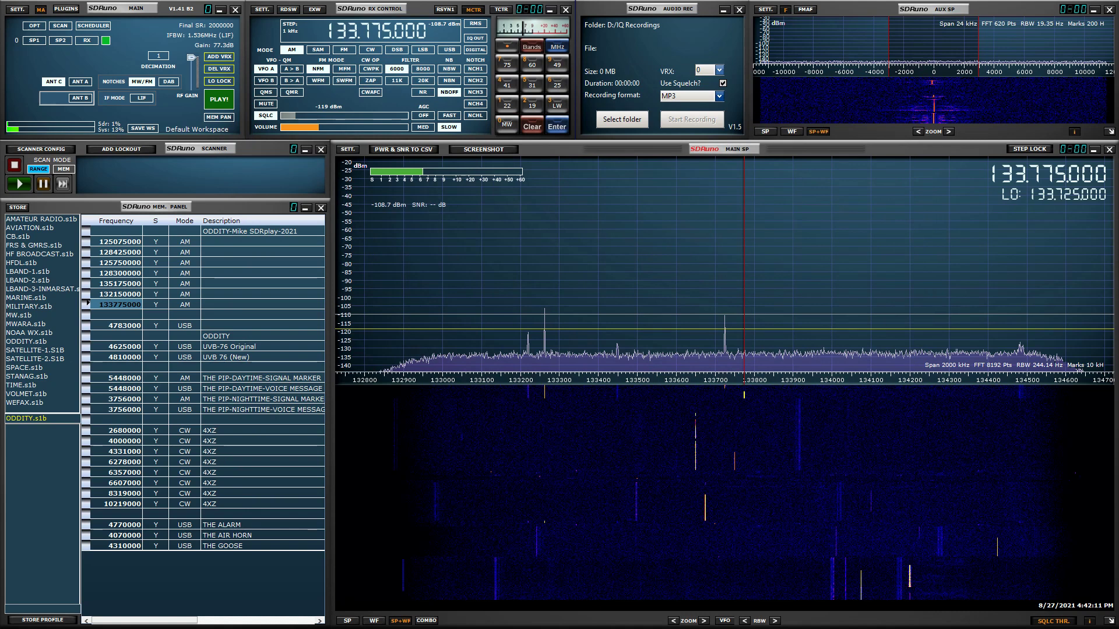